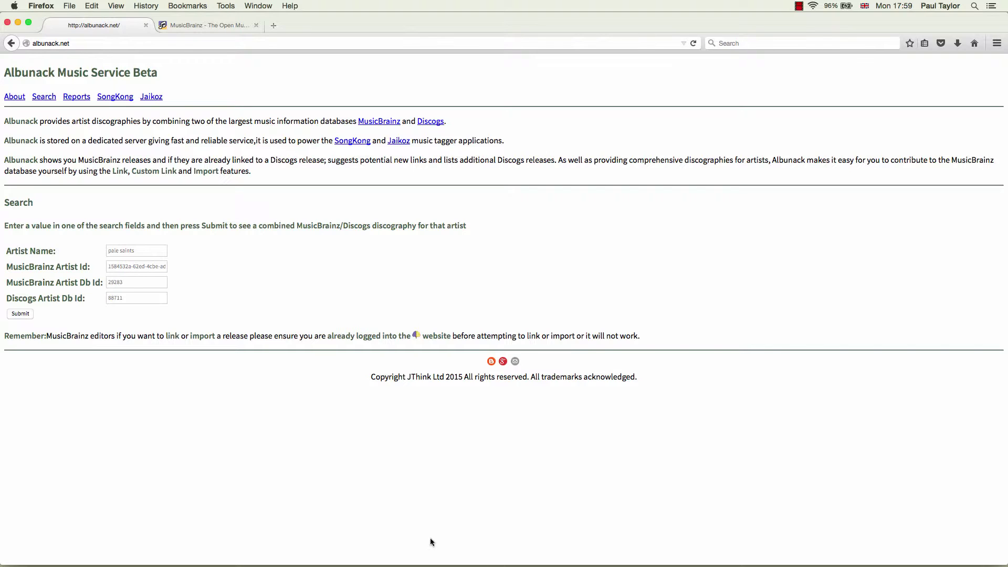
# Step: Log in to the MusicBrainz website with the account username and password
pyautogui.click(205, 24)
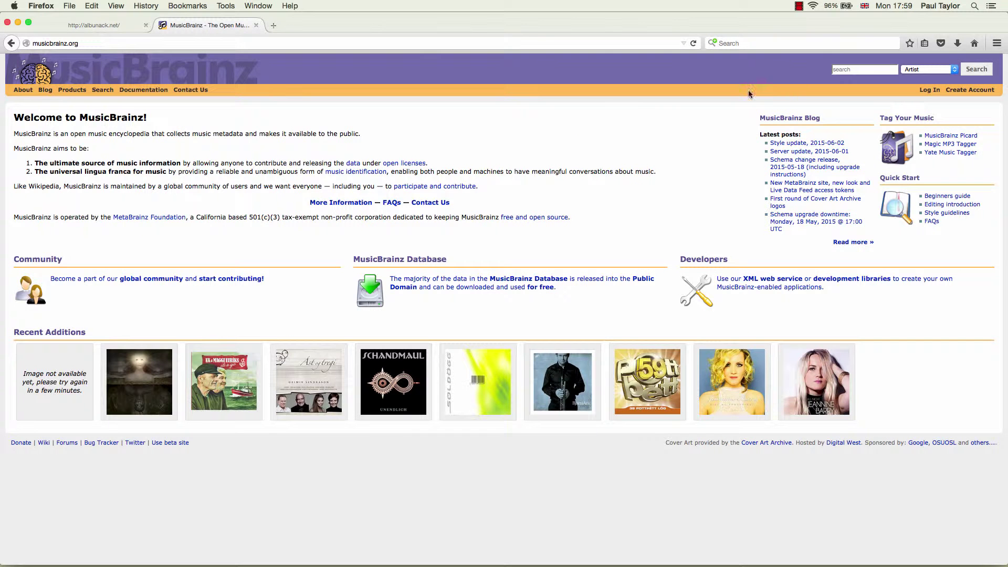
pyautogui.click(927, 91)
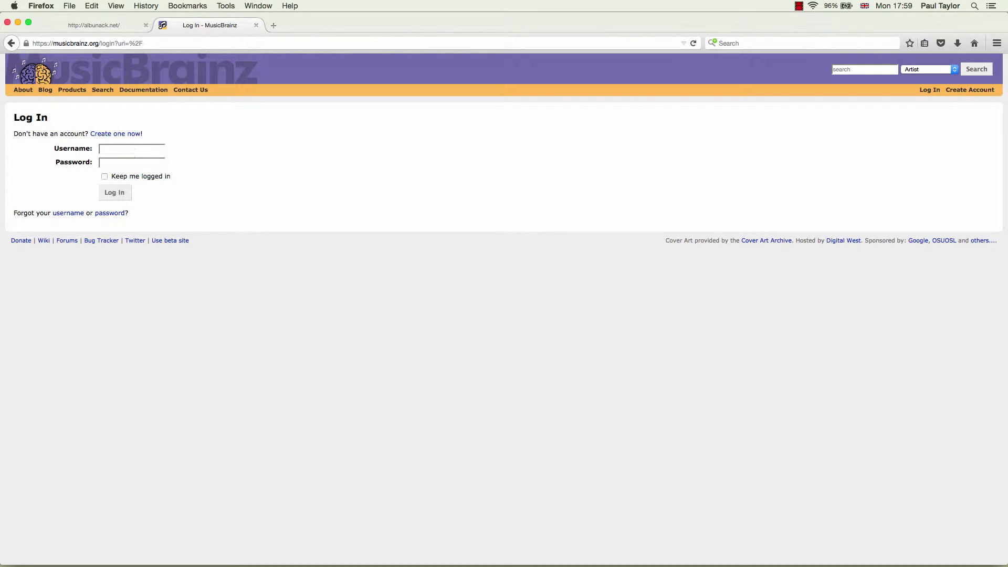
pyautogui.write('ijabz')
pyautogui.press('Tab')
pyautogui.click(115, 193)
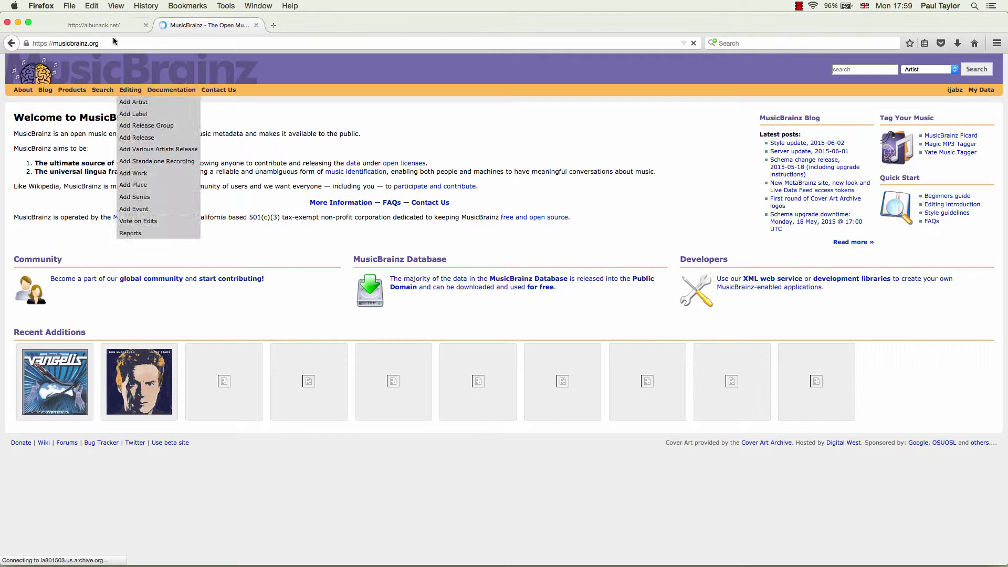
# Step: Return to Albunack and search by artist name for Hot Chip
pyautogui.click(96, 25)
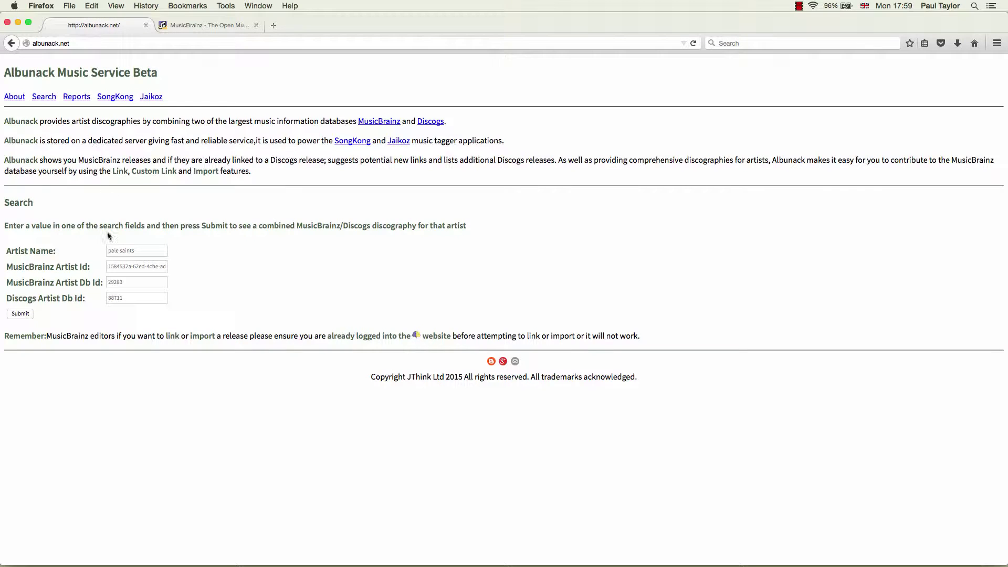
pyautogui.click(117, 250)
pyautogui.write('Hot Chip')
pyautogui.click(24, 316)
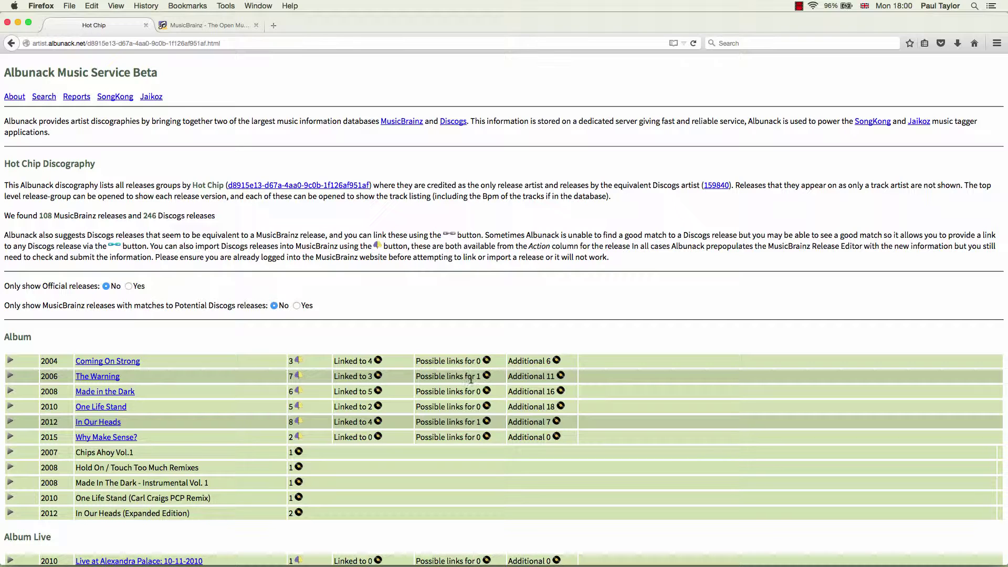
# Step: Expand the 2012 album In Our Heads and compare the tracks of its release with a potential Discogs link
pyautogui.moveTo(469, 425)
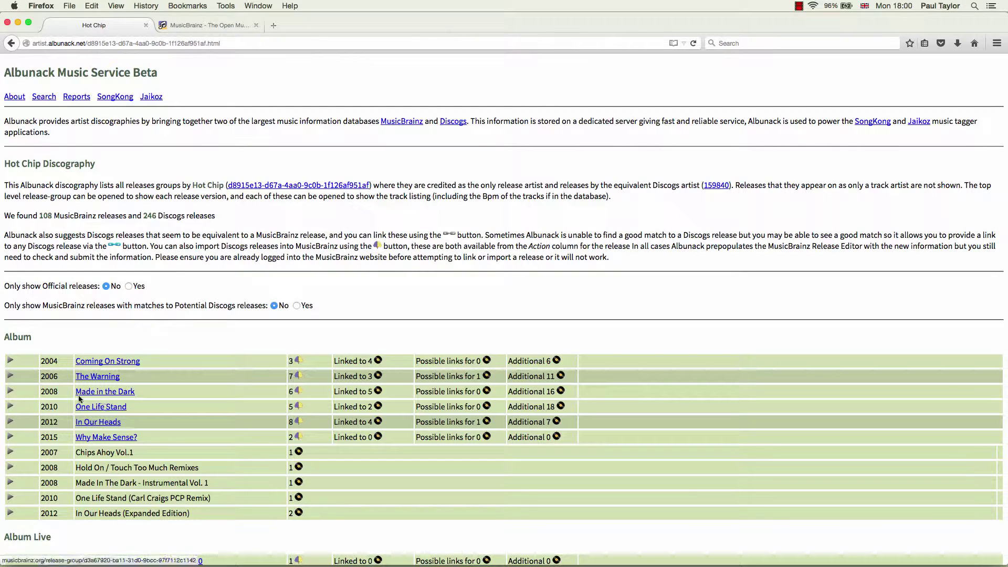
pyautogui.click(11, 421)
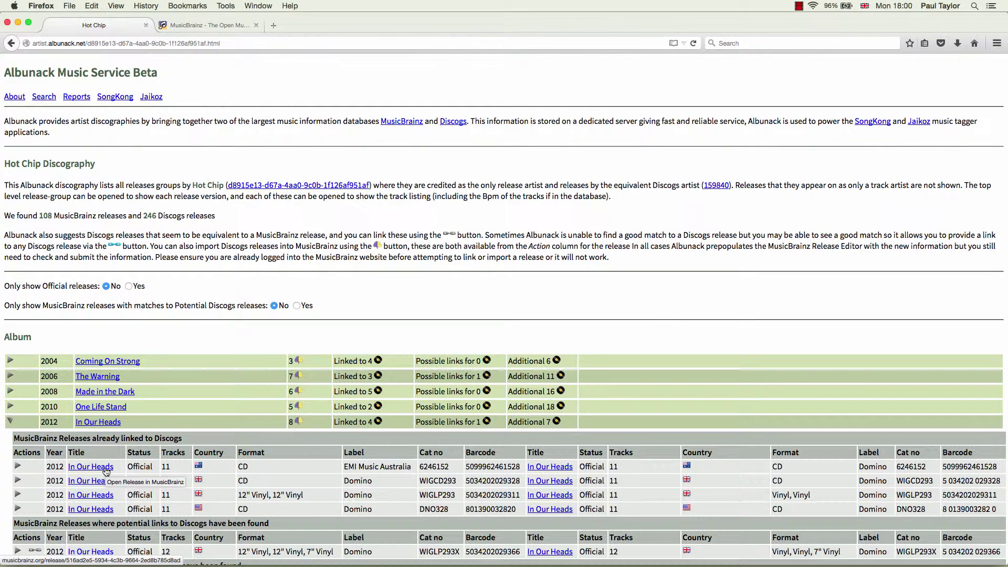
pyautogui.scroll(-3, 106, 472)
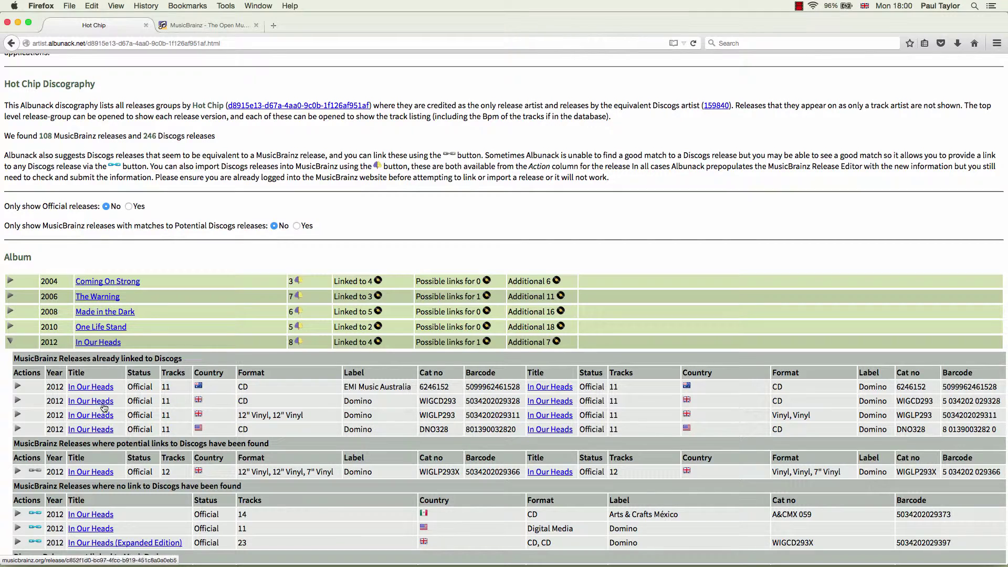
pyautogui.scroll(-3, 89, 425)
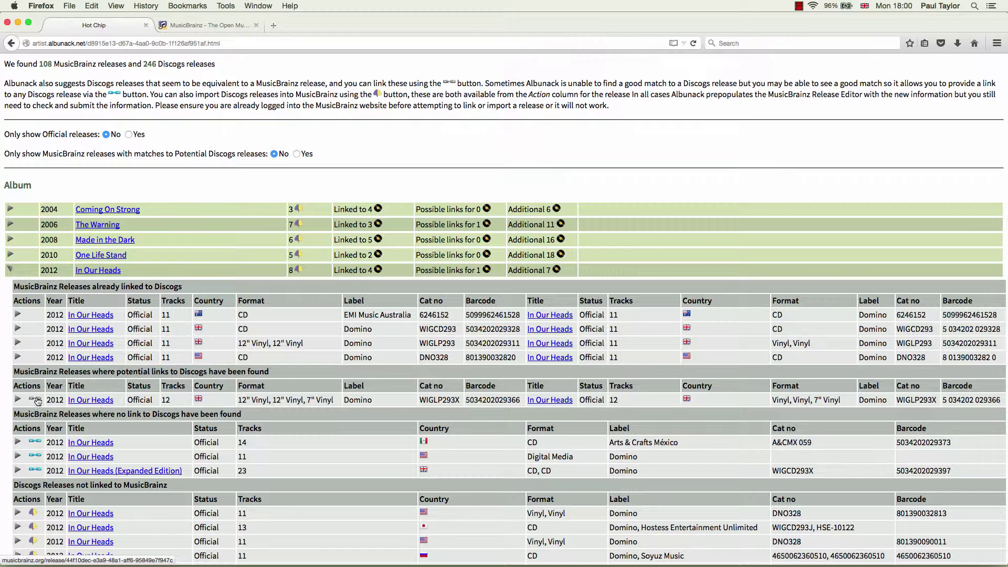
pyautogui.click(17, 400)
pyautogui.scroll(-5, 147, 382)
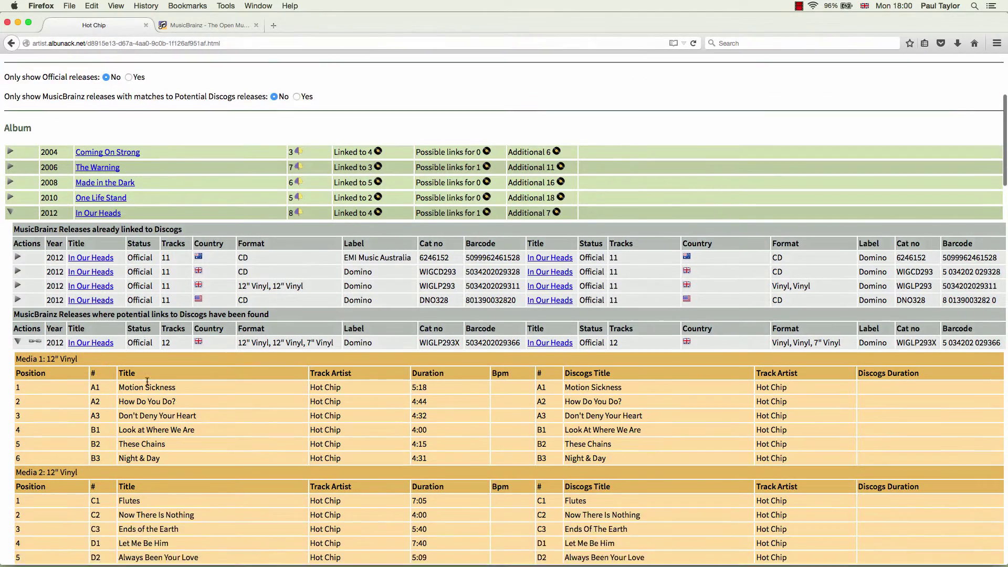
pyautogui.scroll(-2, 192, 357)
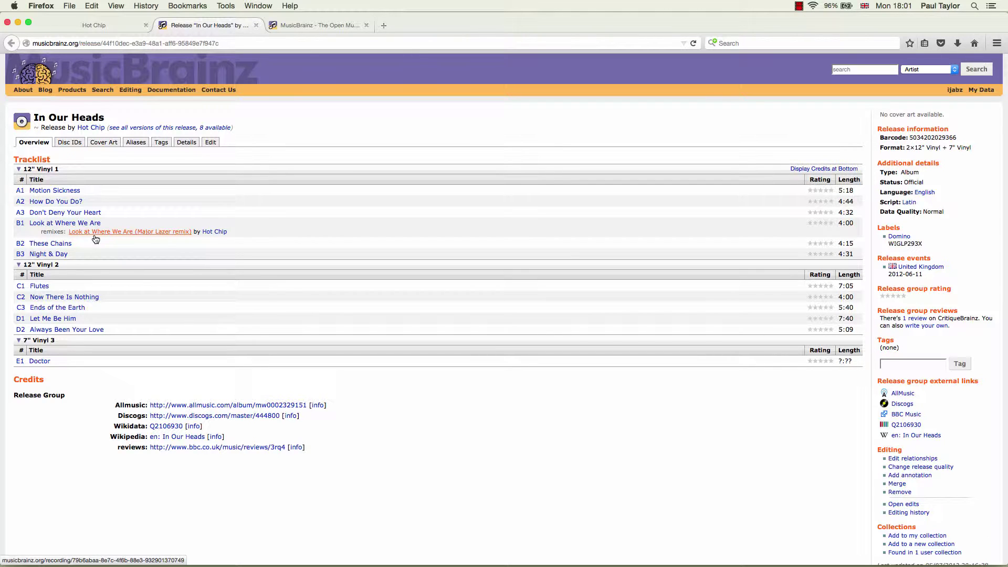
# Step: Open the suggested Discogs release page for In Our Heads (WIGLP293X) and examine its details and tracklist
pyautogui.click(115, 26)
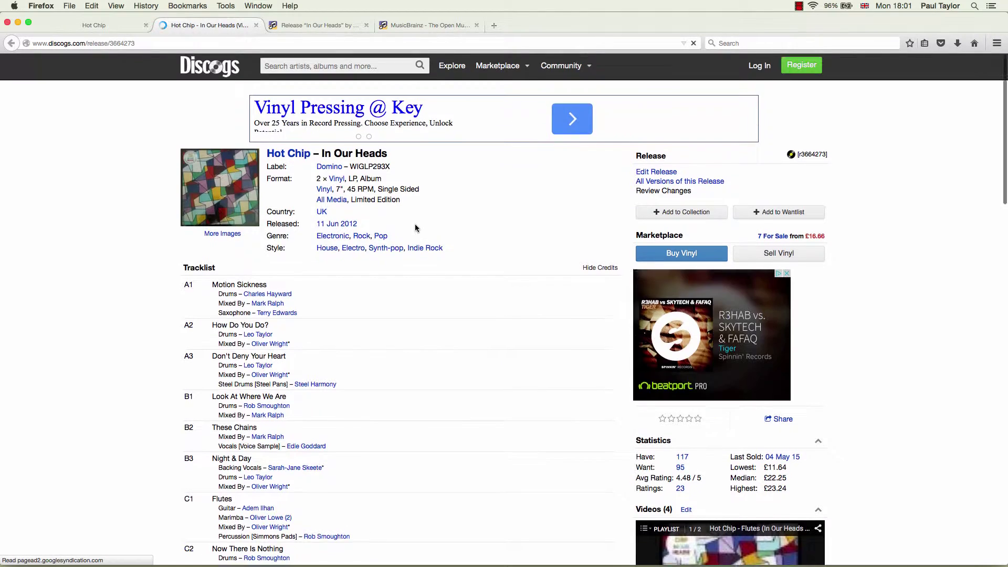
pyautogui.scroll(-3, 415, 225)
pyautogui.scroll(-3, 414, 228)
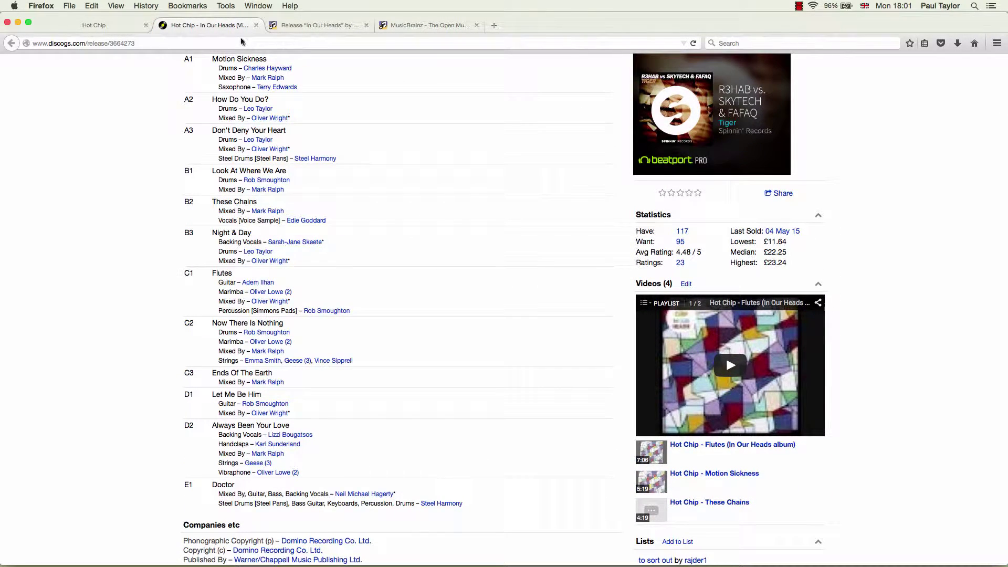
# Step: Link the In Our Heads vinyl release WIGLP293X to Discogs release 3664273, review the prefilled edit and submit it to MusicBrainz
pyautogui.click(97, 25)
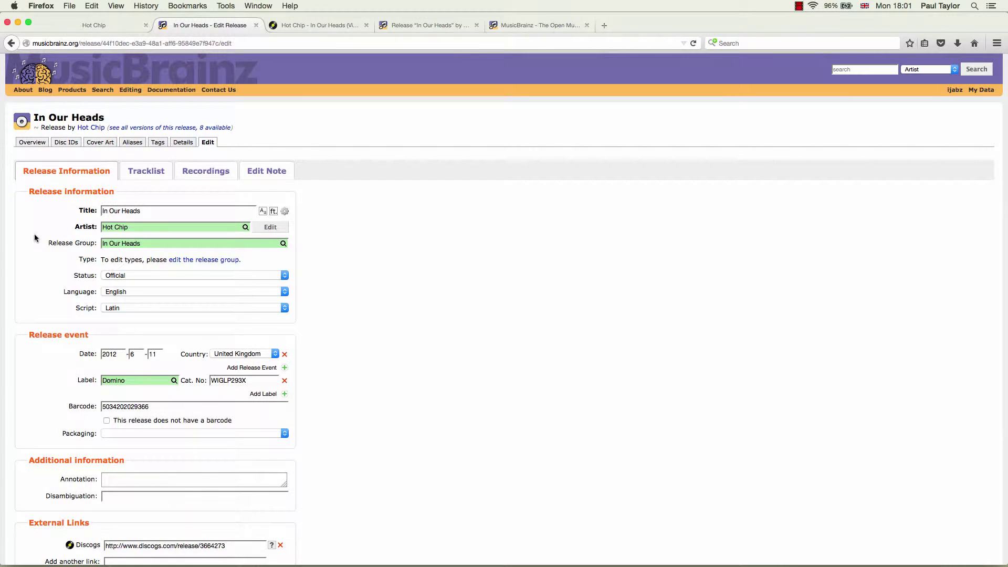
pyautogui.scroll(-3, 240, 440)
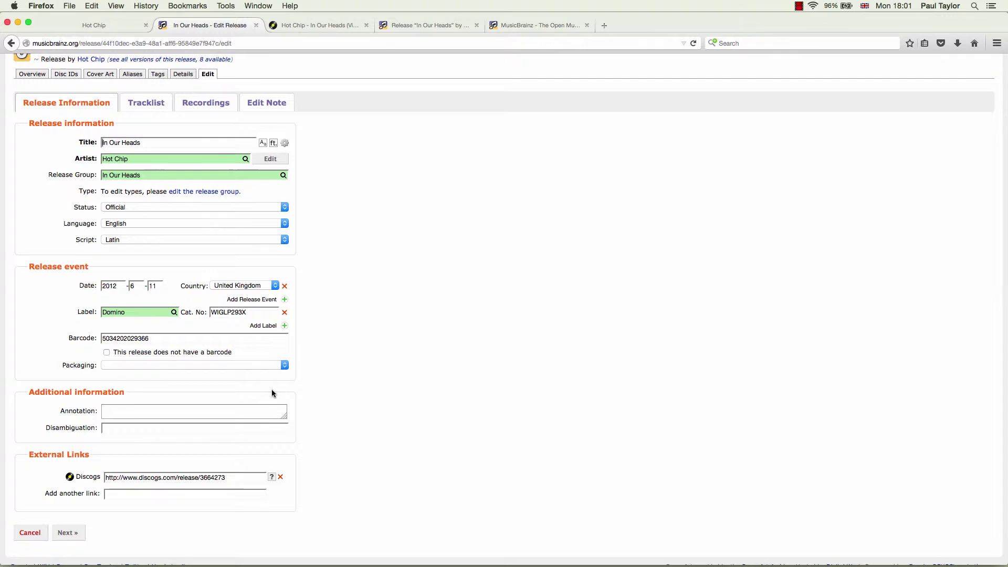
pyautogui.click(273, 107)
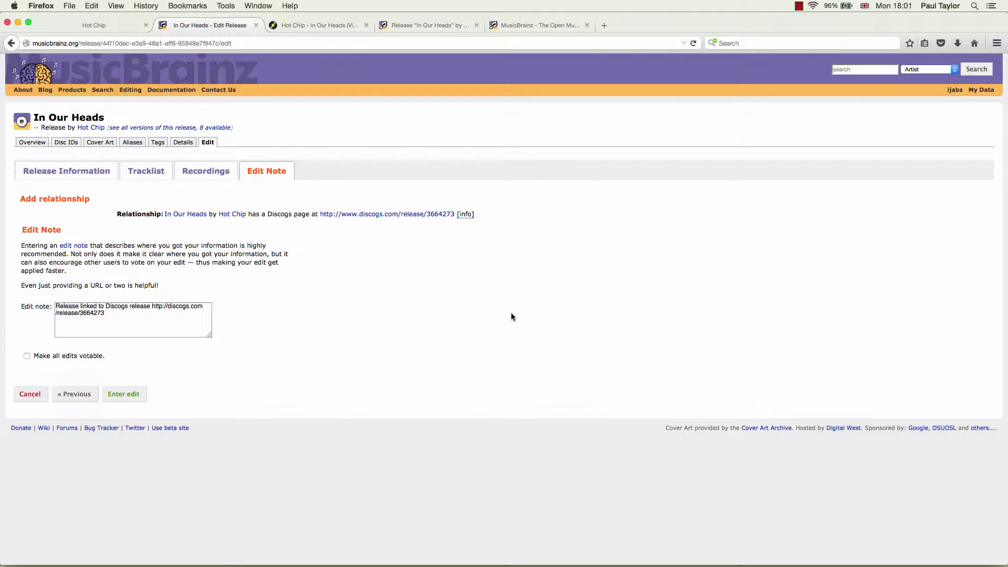
pyautogui.click(129, 394)
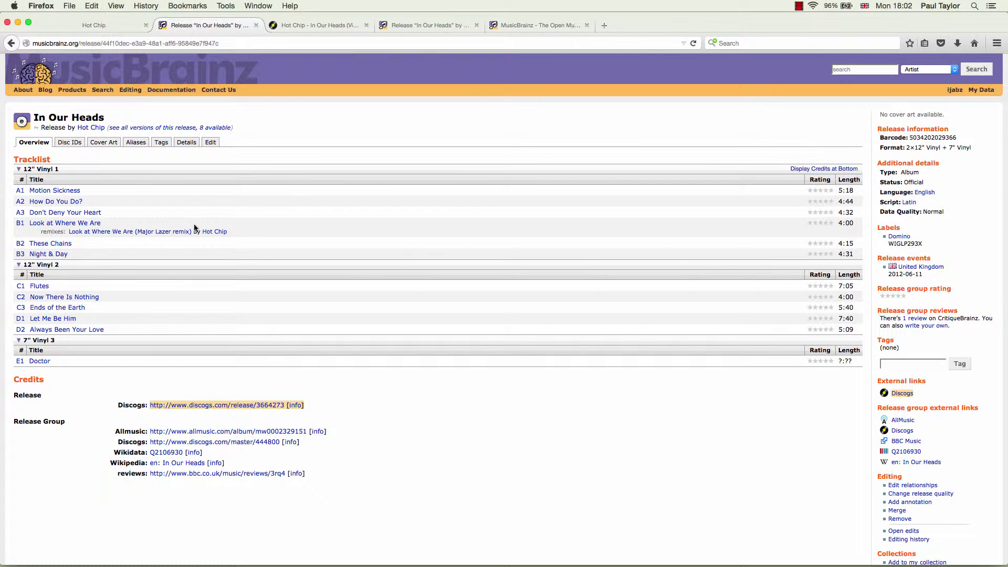
# Step: Filter the Hot Chip discography to only show MusicBrainz releases with potential Discogs matches, and collapse In Our Heads
pyautogui.click(105, 23)
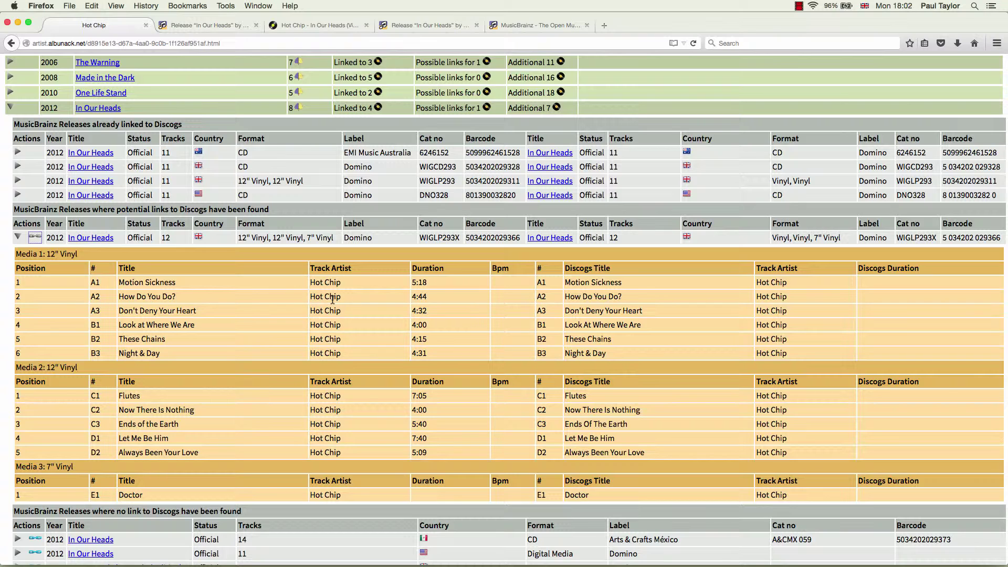
pyautogui.scroll(10, 332, 298)
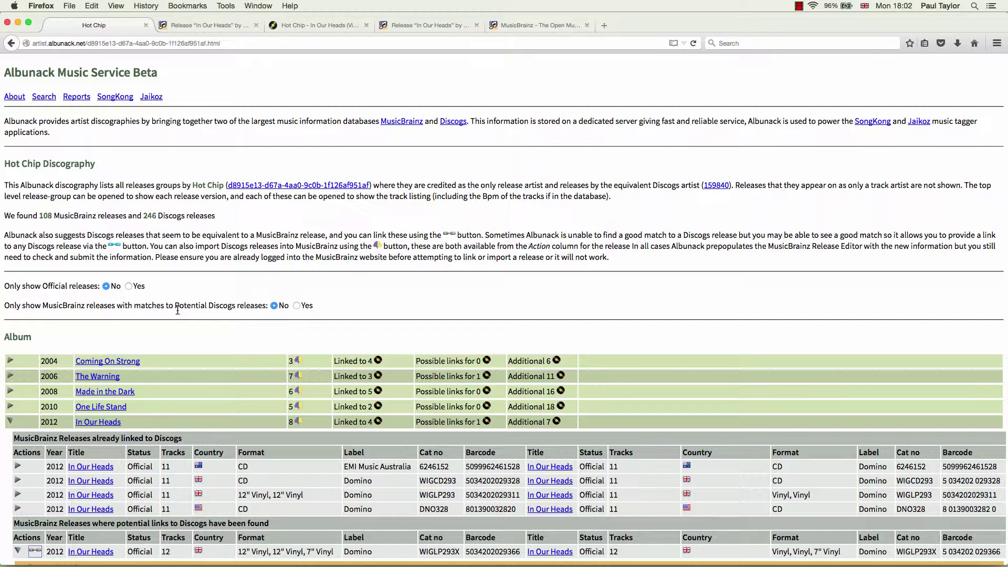
pyautogui.click(296, 305)
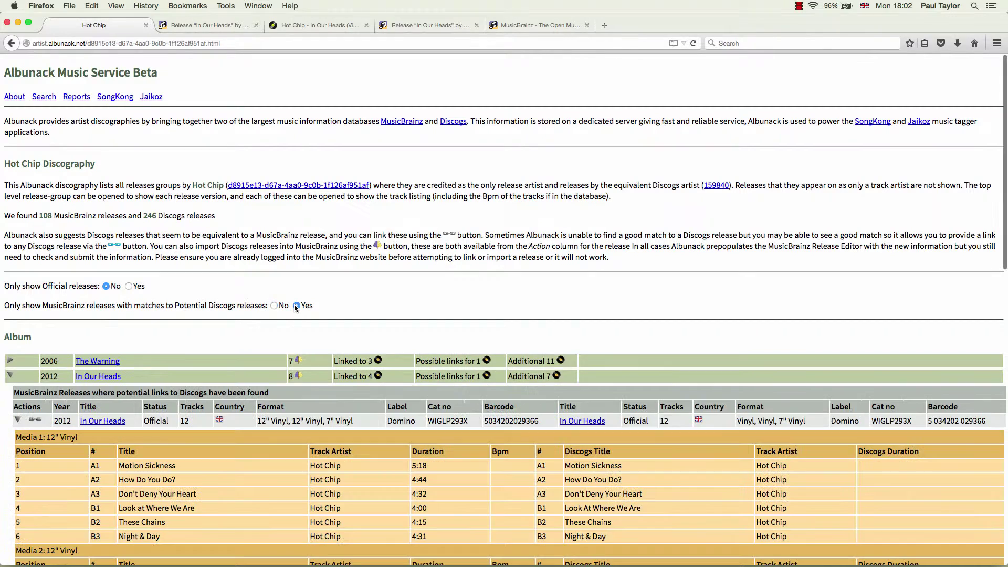
pyautogui.click(10, 375)
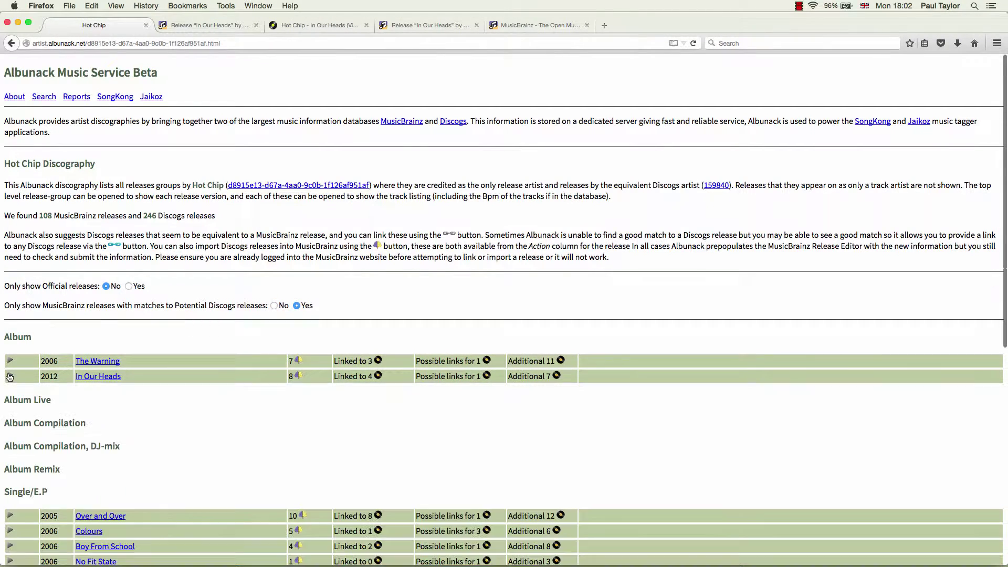
# Step: Compare the two-track release of the 2006 single Colours with its suggested Discogs match, checking the track listings and both release pages
pyautogui.scroll(-7, 141, 393)
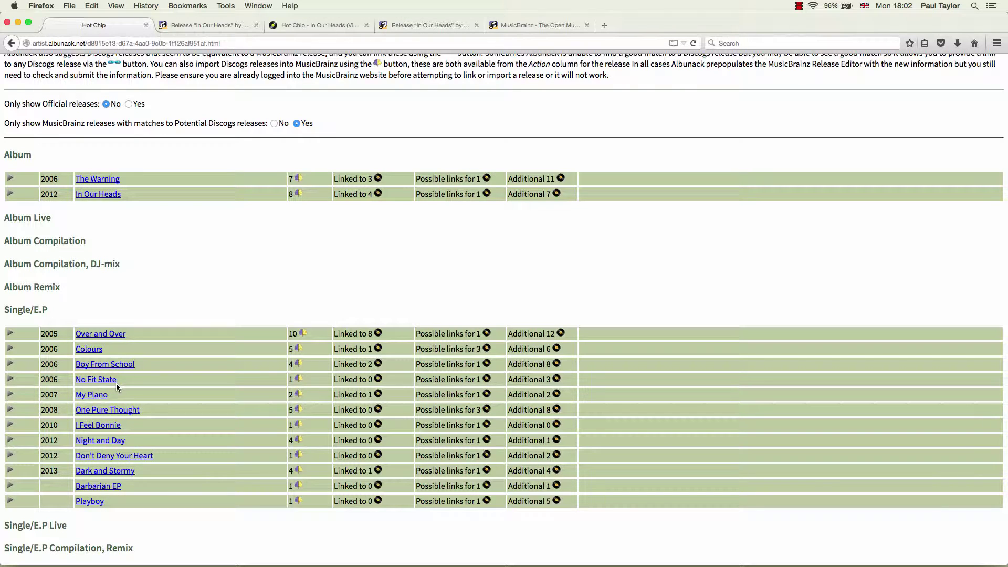
pyautogui.click(13, 352)
pyautogui.scroll(-5, 143, 340)
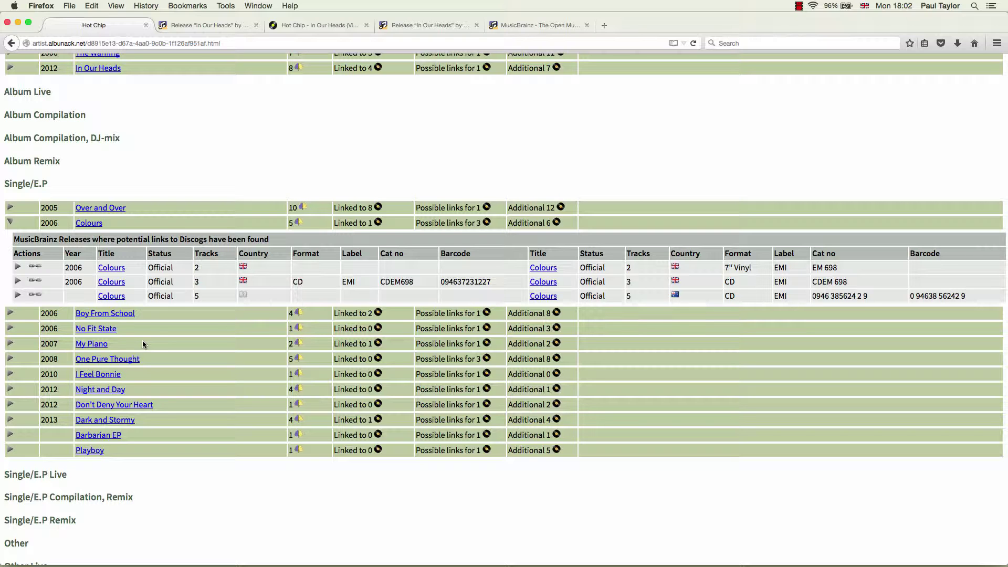
pyautogui.click(18, 267)
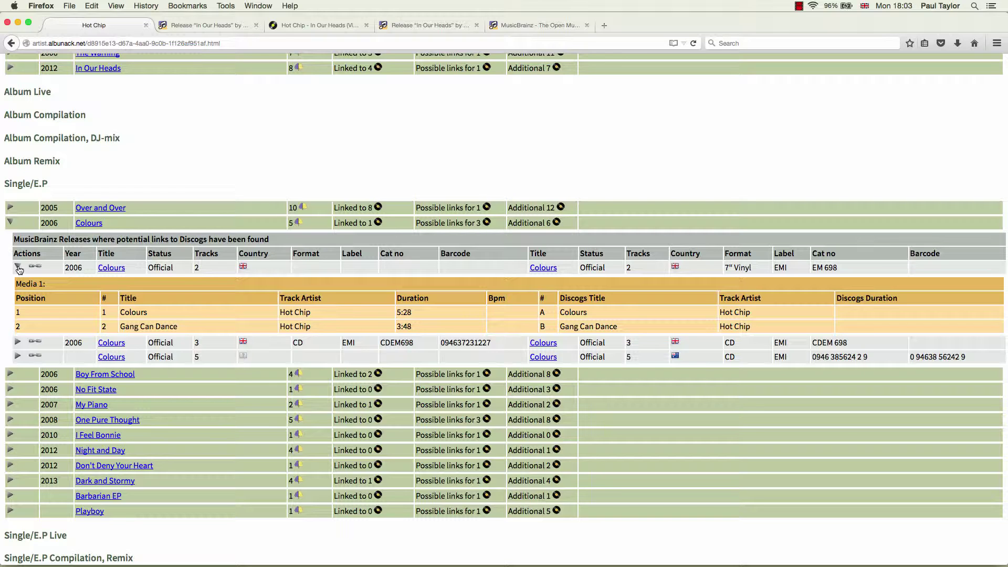
pyautogui.click(112, 268)
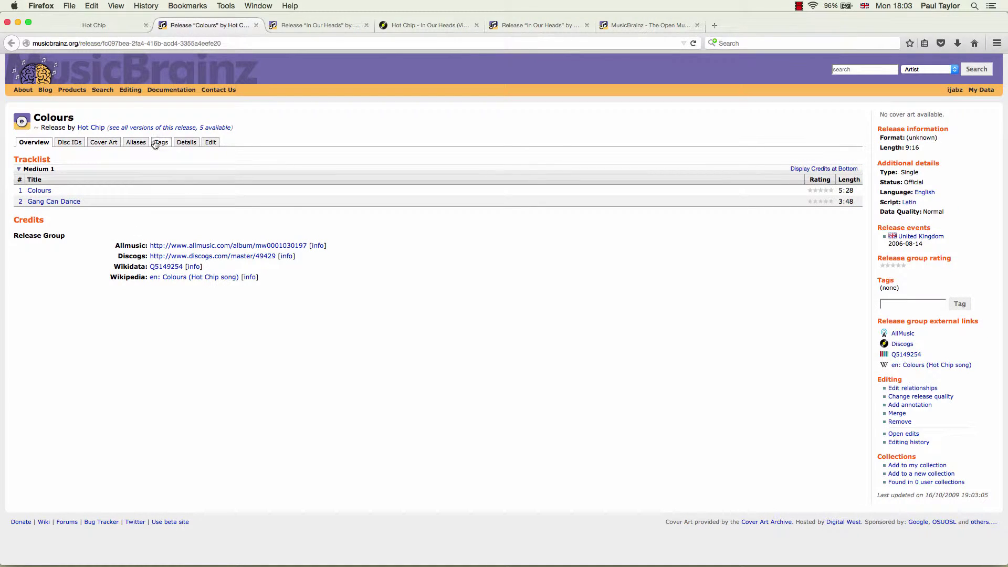
pyautogui.click(112, 26)
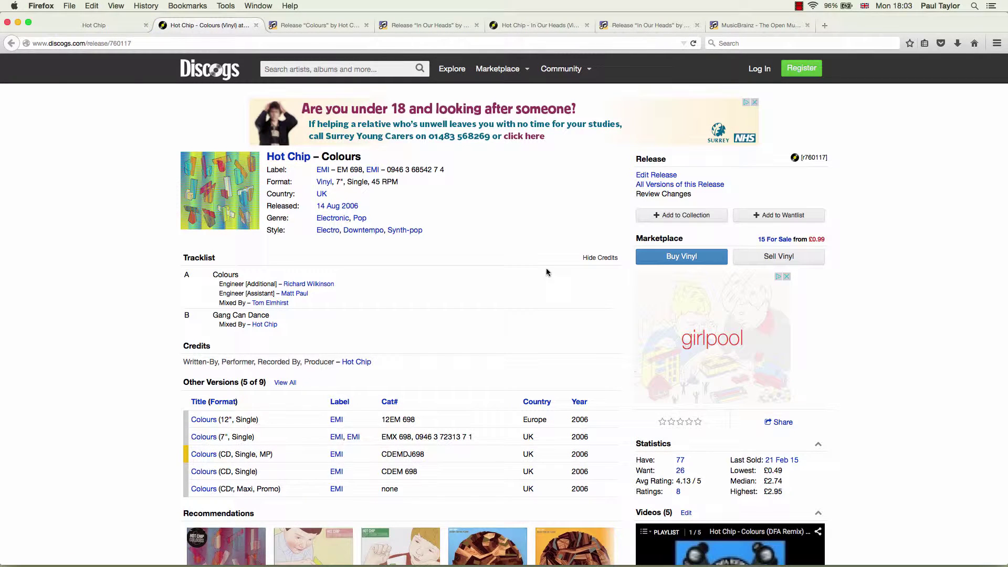
# Step: Link the two-track Colours release to Discogs release 760117, adding label EMI with catalog number EM 698, and submit the edit
pyautogui.click(75, 27)
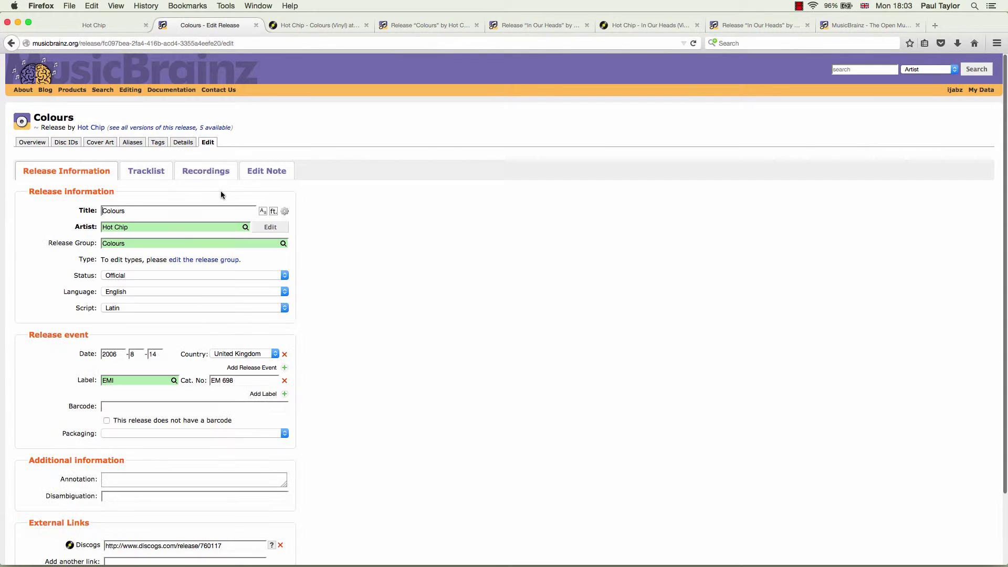
pyautogui.click(263, 172)
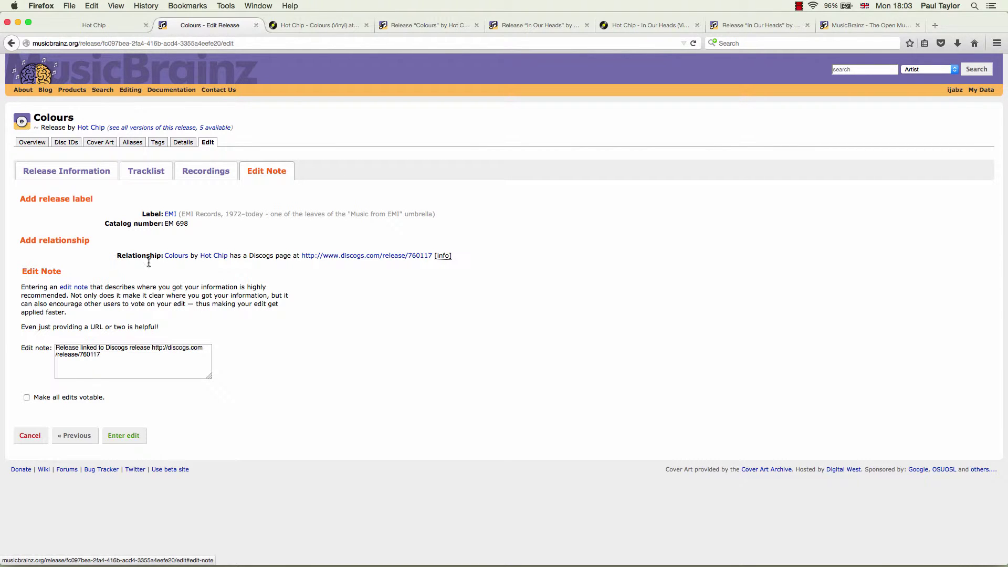
pyautogui.click(129, 439)
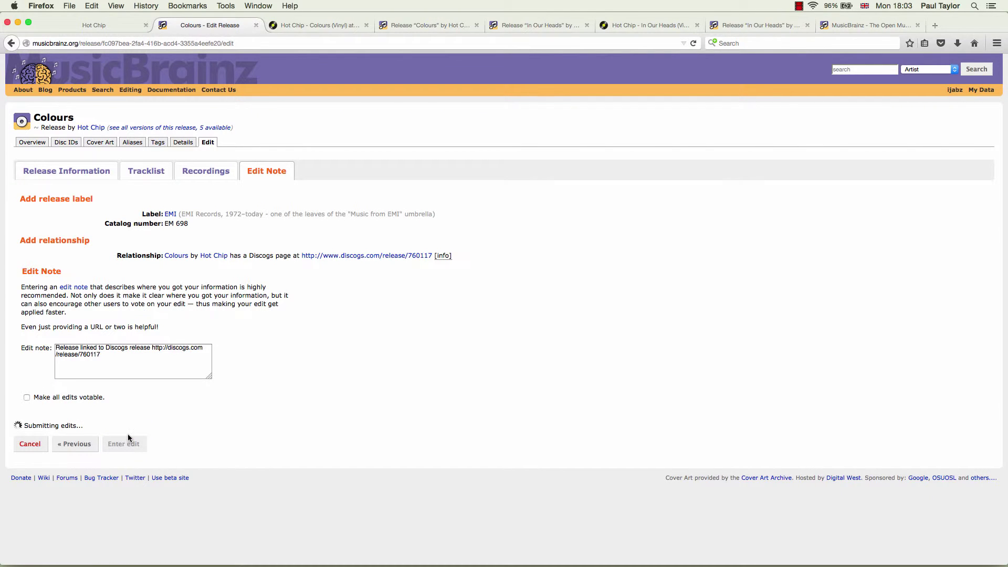